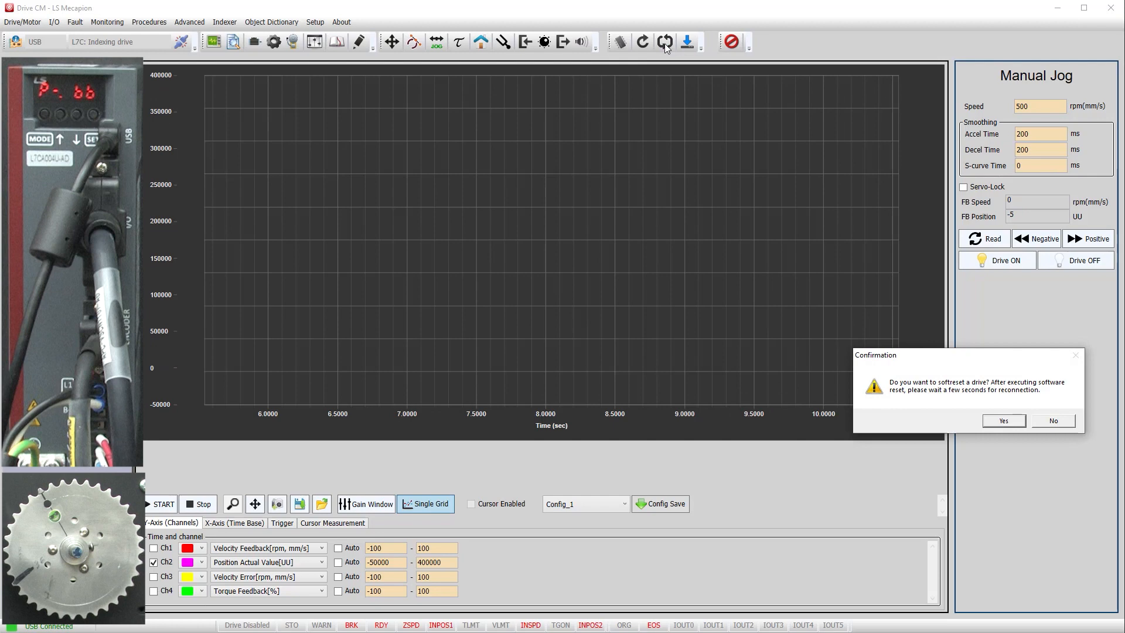
# Step: Confirm the drive soft reset and open the Auto Tuning panel
pyautogui.click(997, 423)
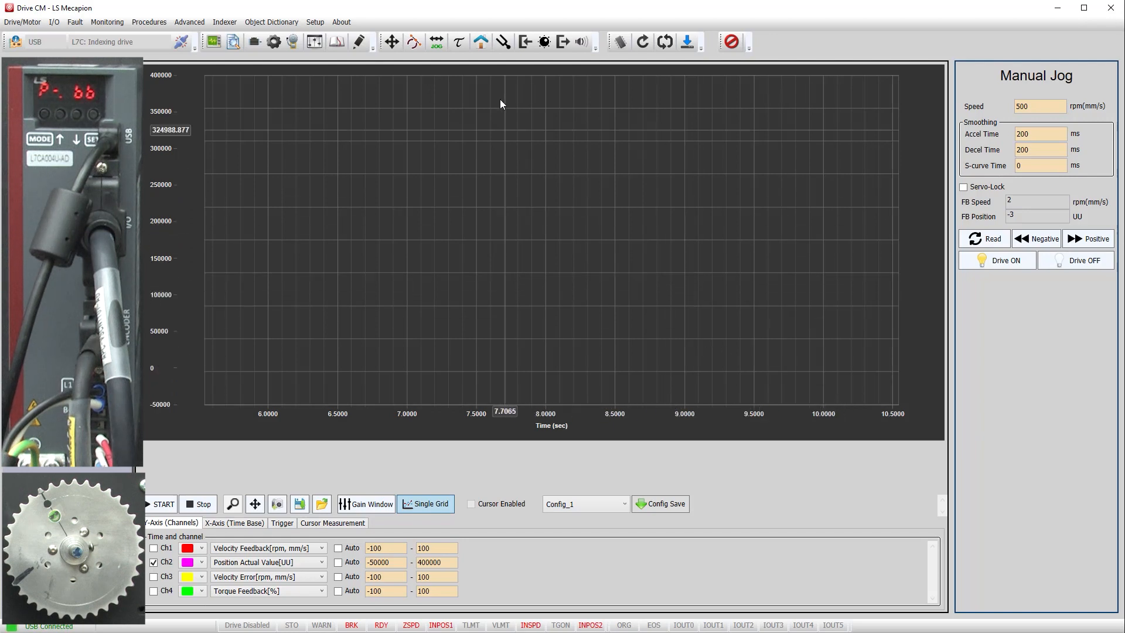
pyautogui.click(503, 42)
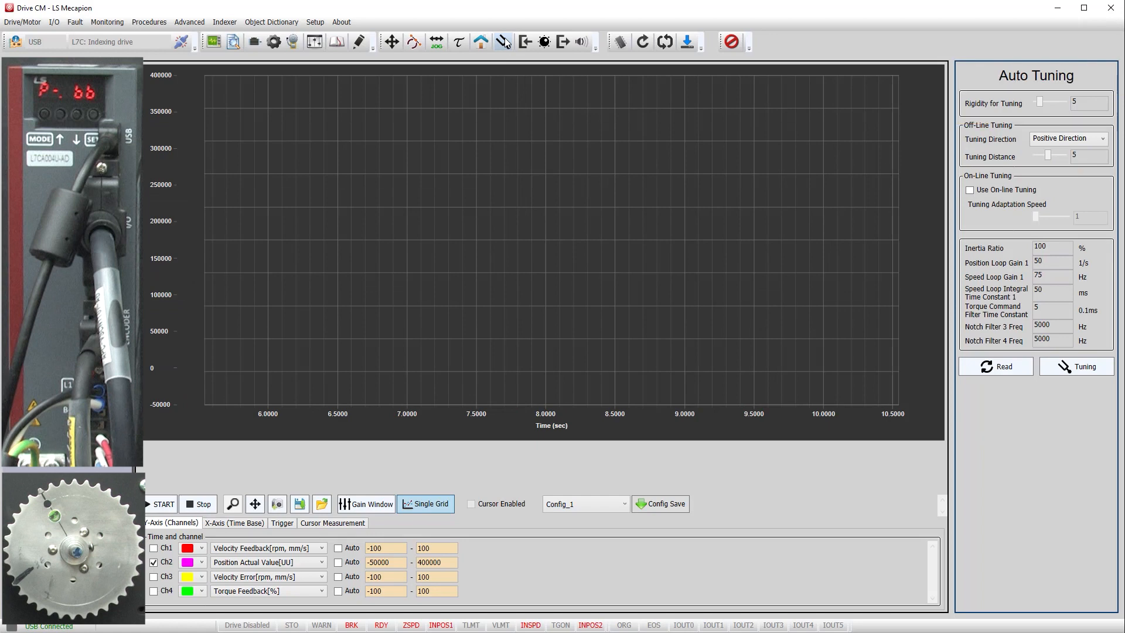
# Step: Configure off-line auto tuning with rigidity 10, Positive Direction and a tuning distance of 2
pyautogui.moveTo(1040, 101)
pyautogui.mouseDown()
pyautogui.moveTo(1071, 105)
pyautogui.moveTo(1046, 100)
pyautogui.mouseUp()
pyautogui.click(1104, 141)
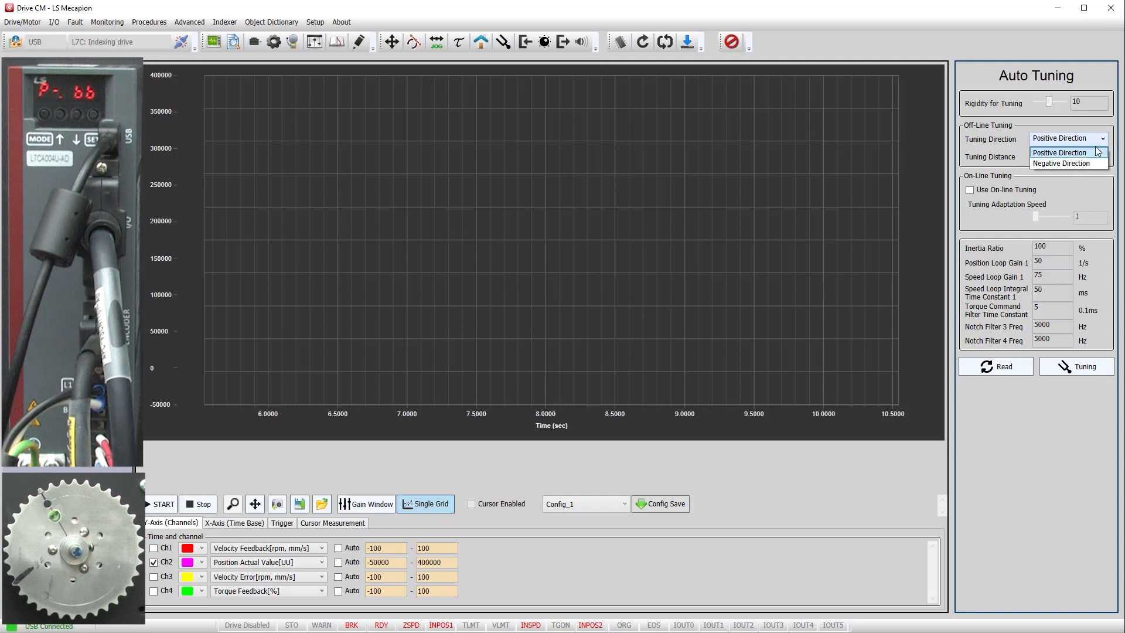
pyautogui.click(1099, 154)
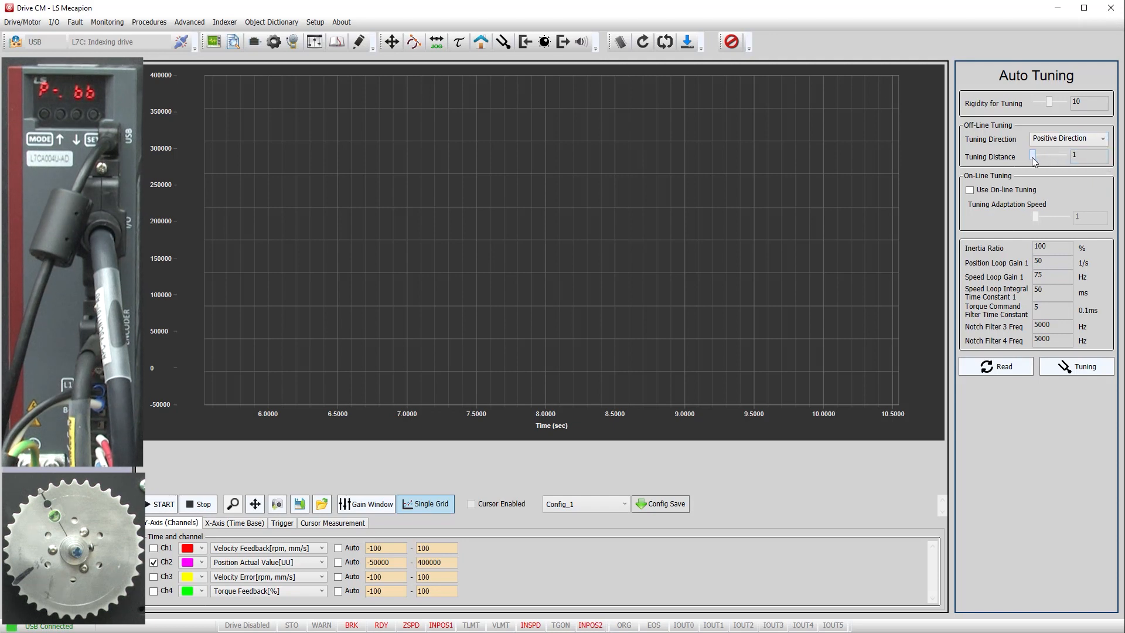
pyautogui.moveTo(1047, 155); pyautogui.dragTo(1071, 158)
pyautogui.moveTo(1071, 158); pyautogui.dragTo(1039, 157)
# Step: Start the scope trace, run off-line auto tuning, and stop the trace once the motion finishes
pyautogui.click(219, 524)
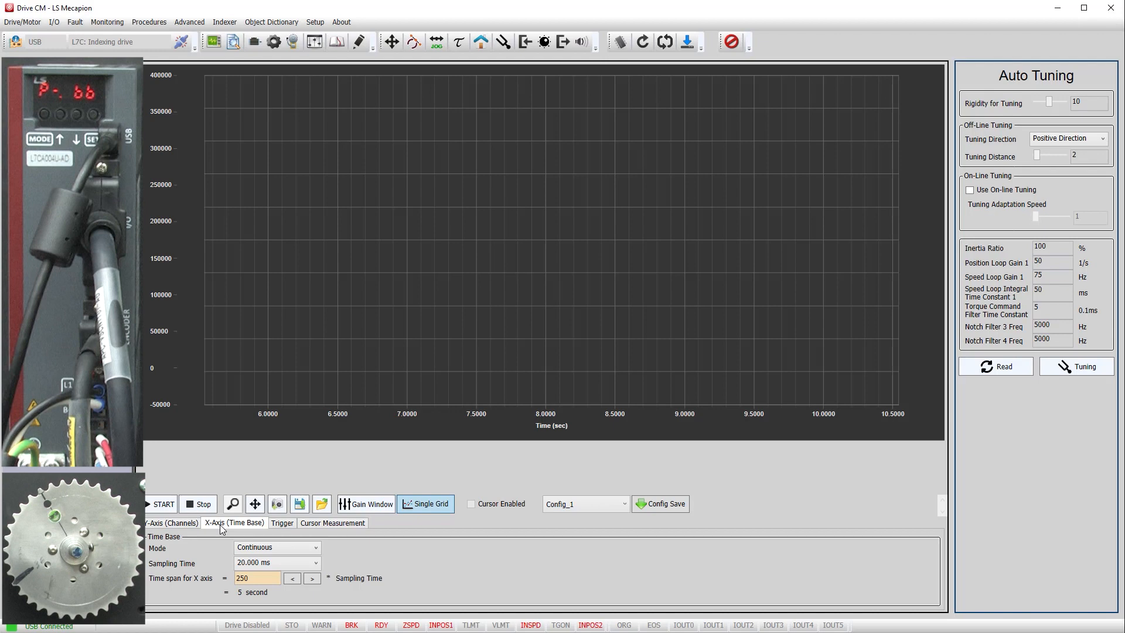
pyautogui.click(174, 523)
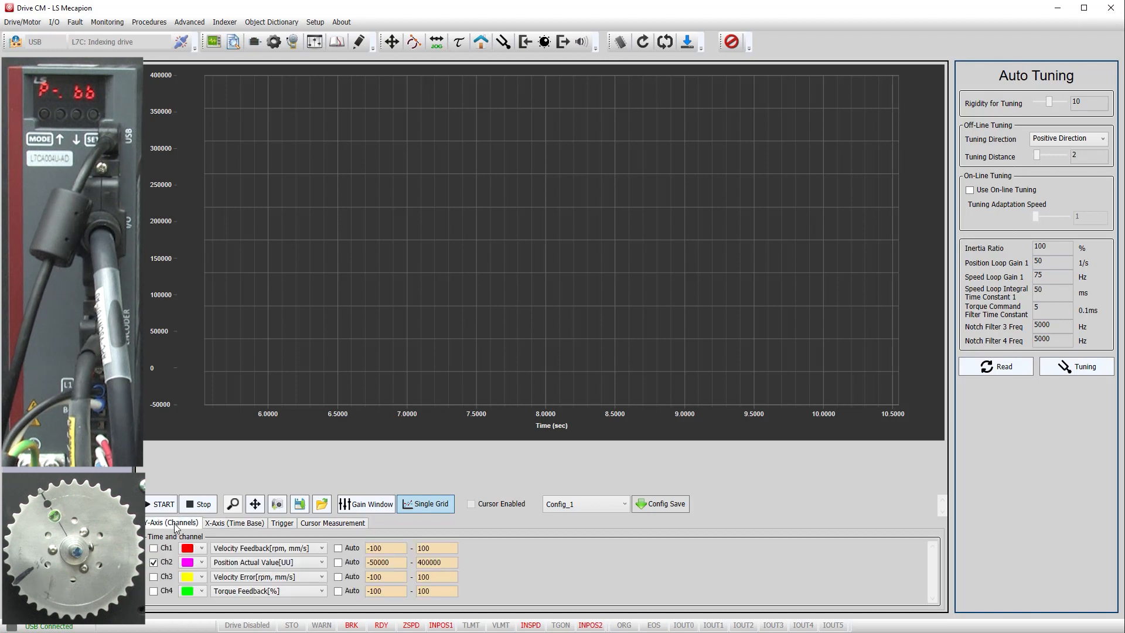
pyautogui.click(161, 507)
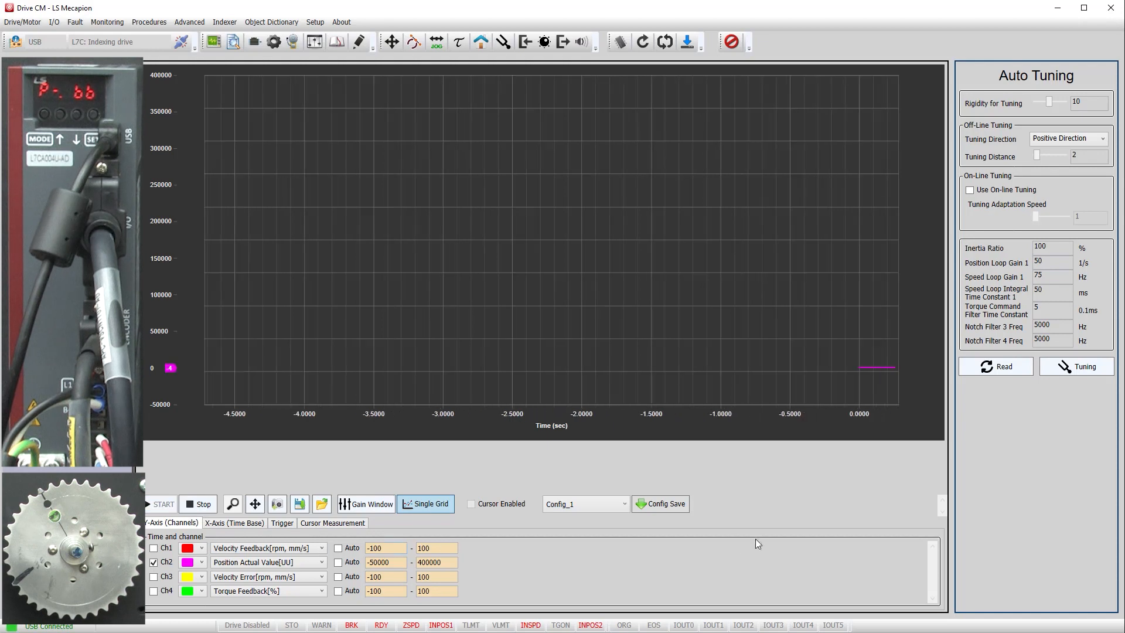
pyautogui.click(1085, 367)
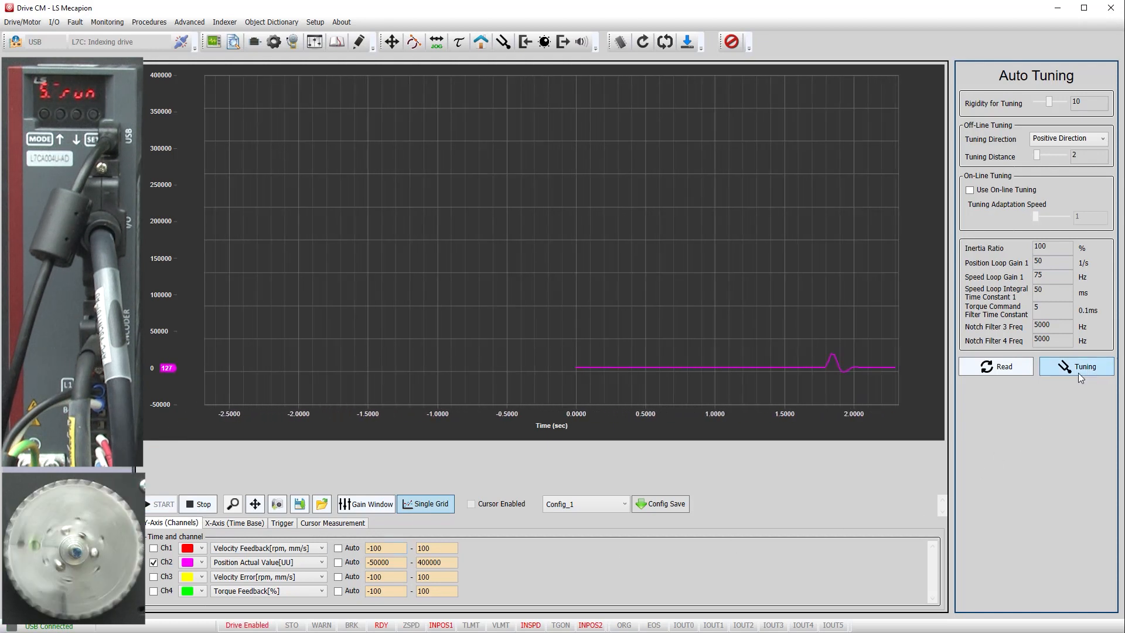
pyautogui.click(198, 506)
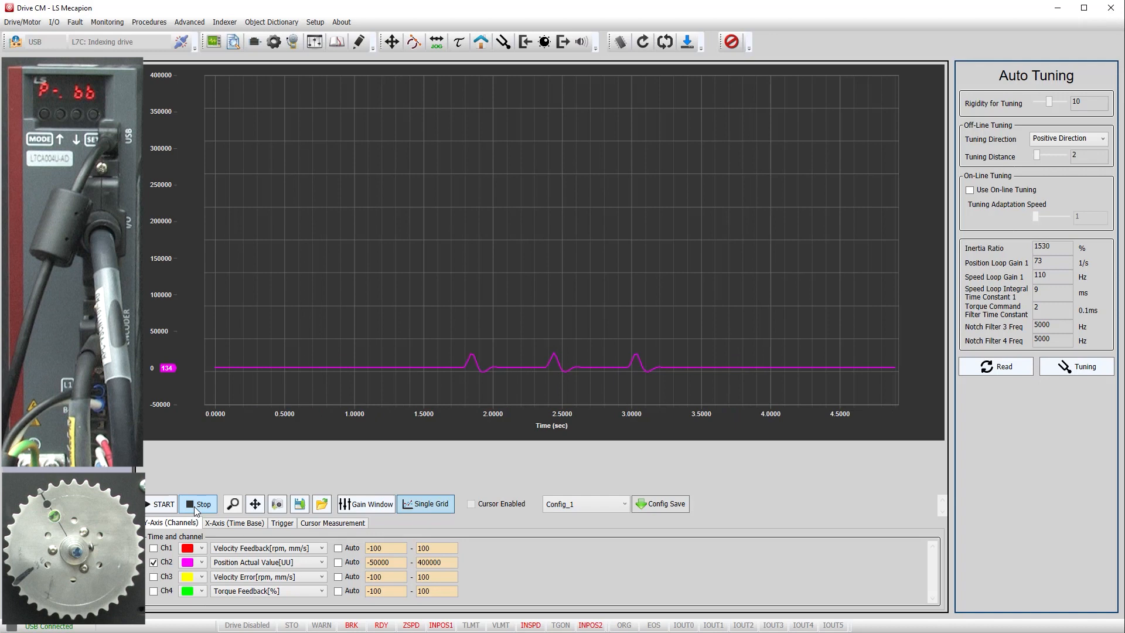
# Step: Set the tuning distance to 5 and rerun auto tuning while recording the position trace
pyautogui.click(1058, 154)
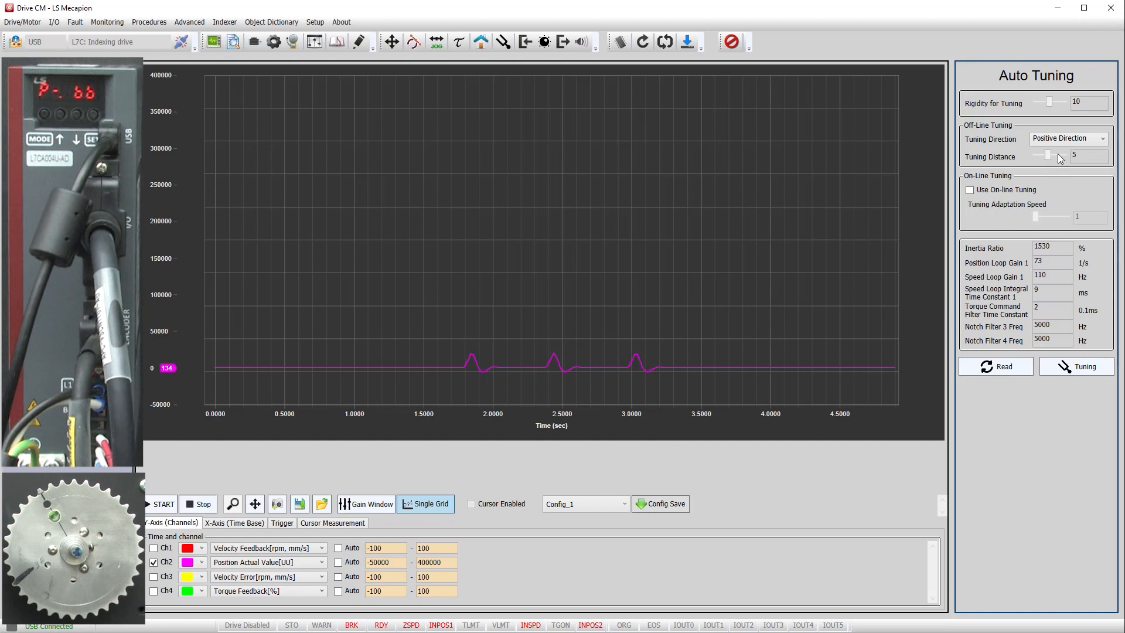
pyautogui.click(161, 504)
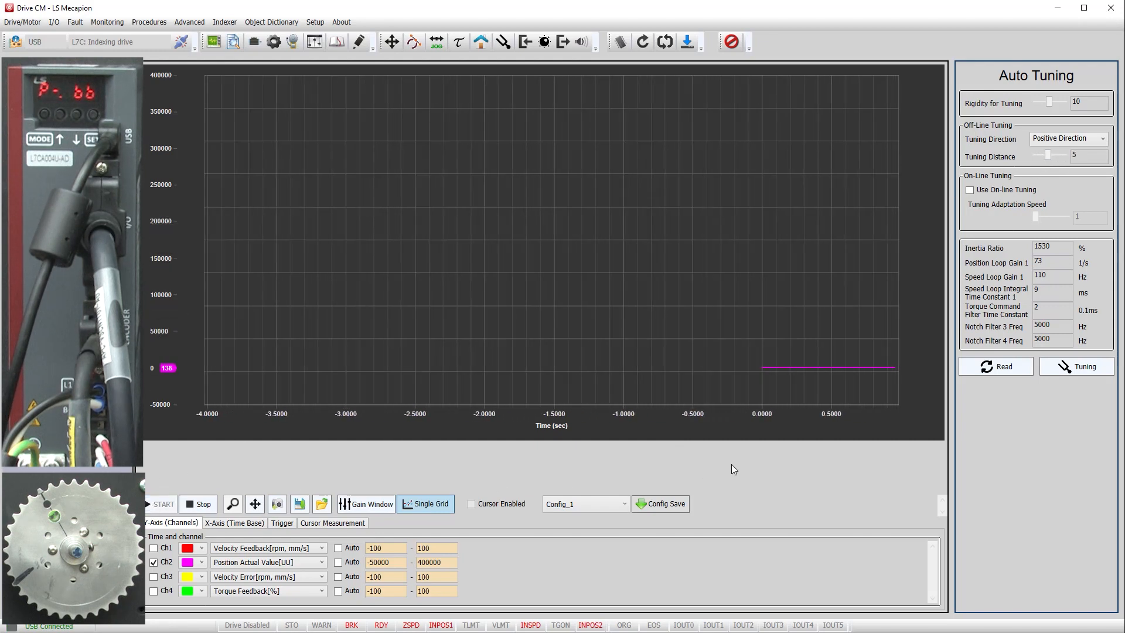
pyautogui.click(1064, 368)
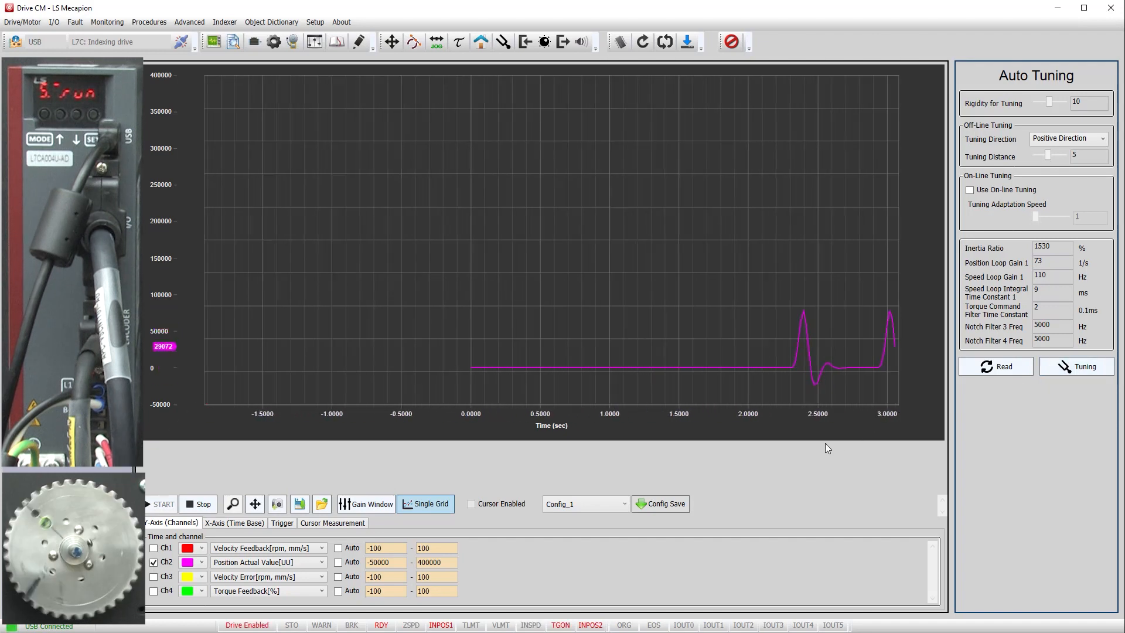
pyautogui.click(199, 509)
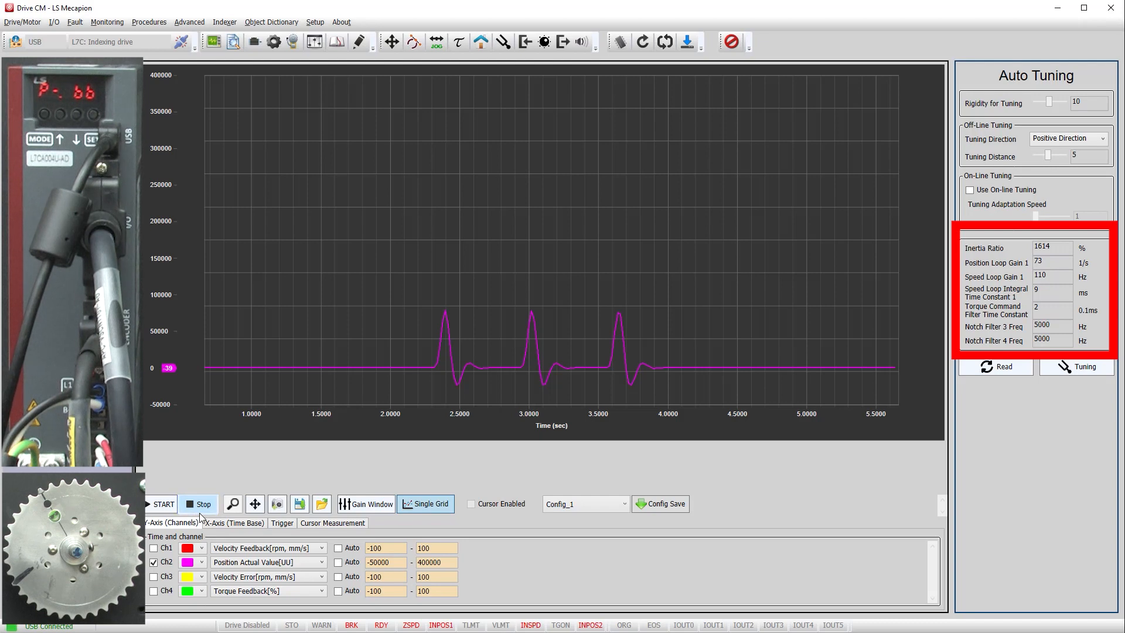
# Step: Set the tuning distance to 10 and rerun auto tuning while recording the position trace
pyautogui.moveTo(1049, 156); pyautogui.dragTo(1078, 162)
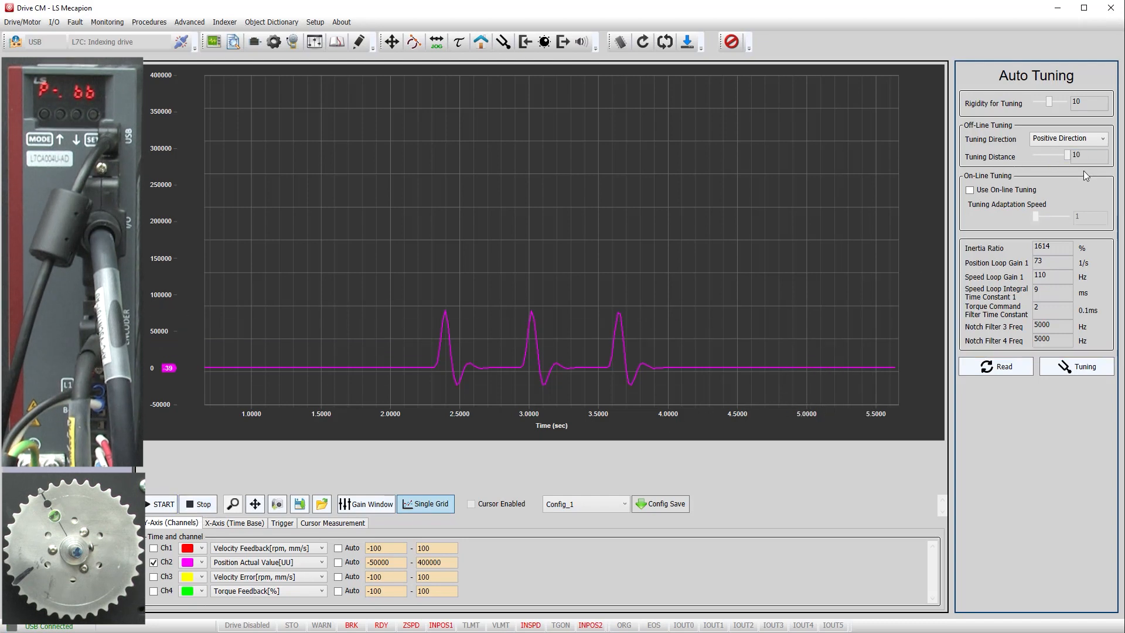
pyautogui.click(160, 506)
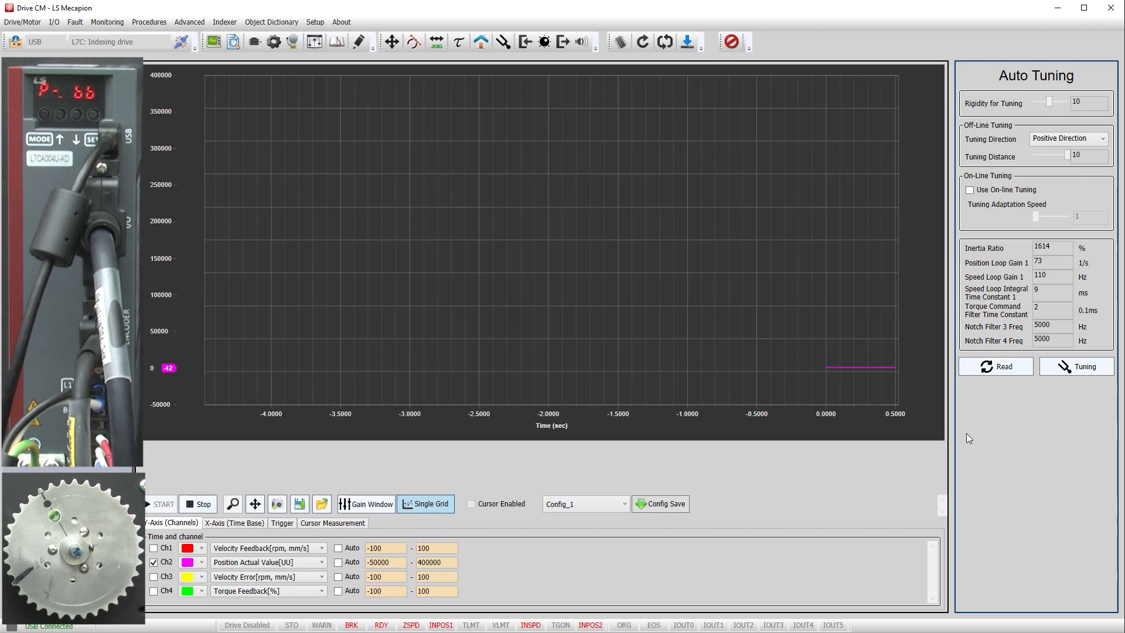
pyautogui.click(1078, 366)
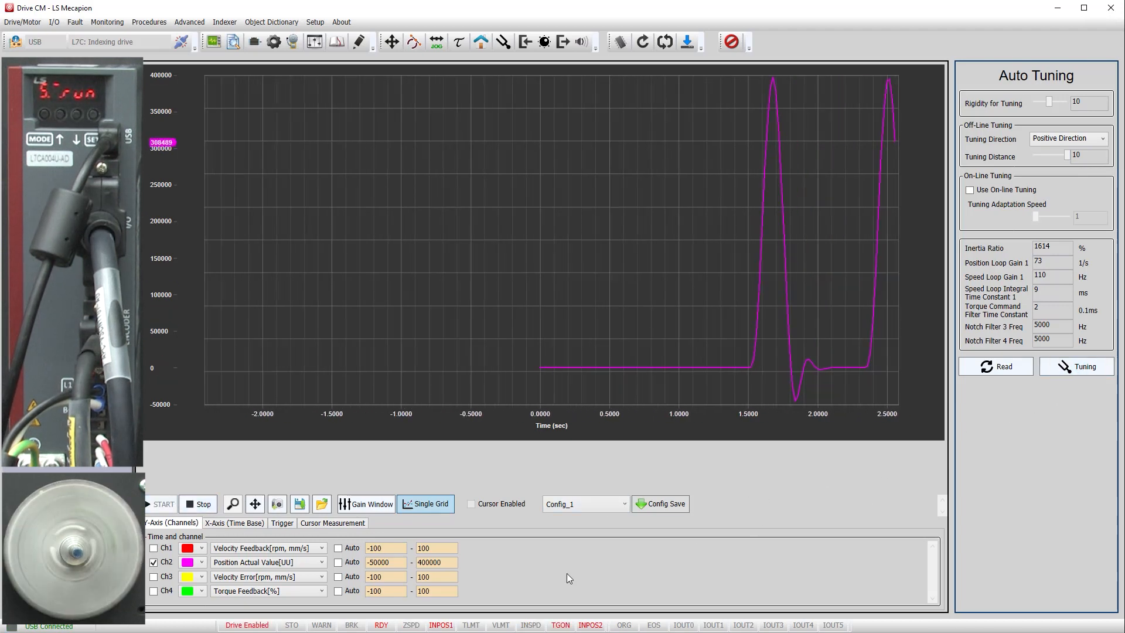
pyautogui.click(198, 504)
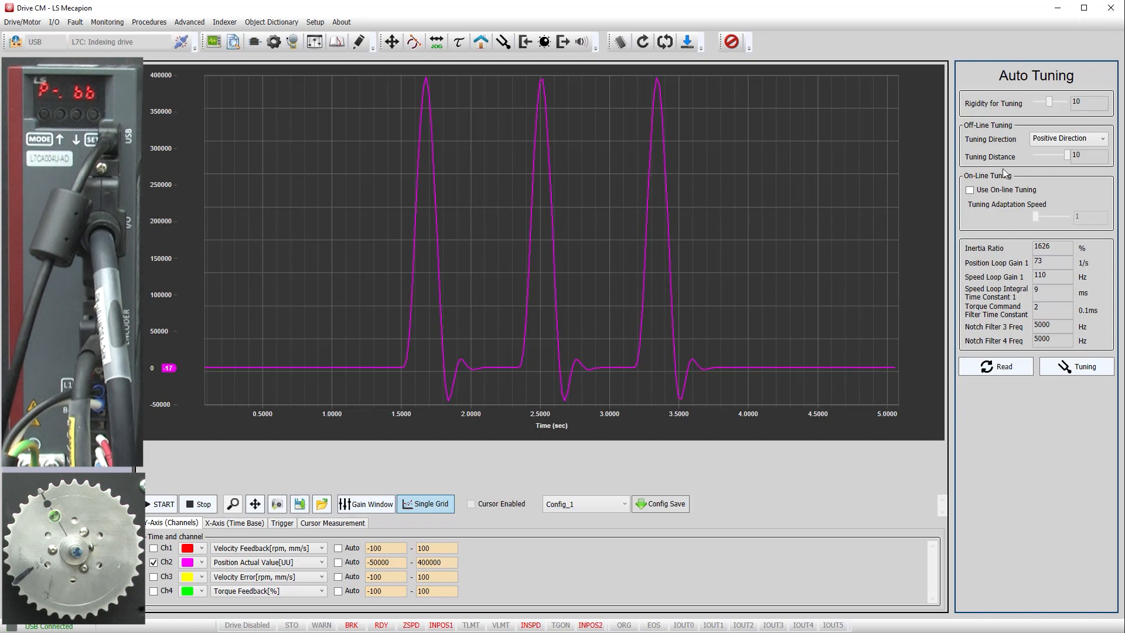
# Step: Set the tuning distance to 5 and rigidity to 20, then rerun auto tuning while tracing
pyautogui.click(1039, 156)
pyautogui.moveTo(1049, 102); pyautogui.dragTo(1068, 104)
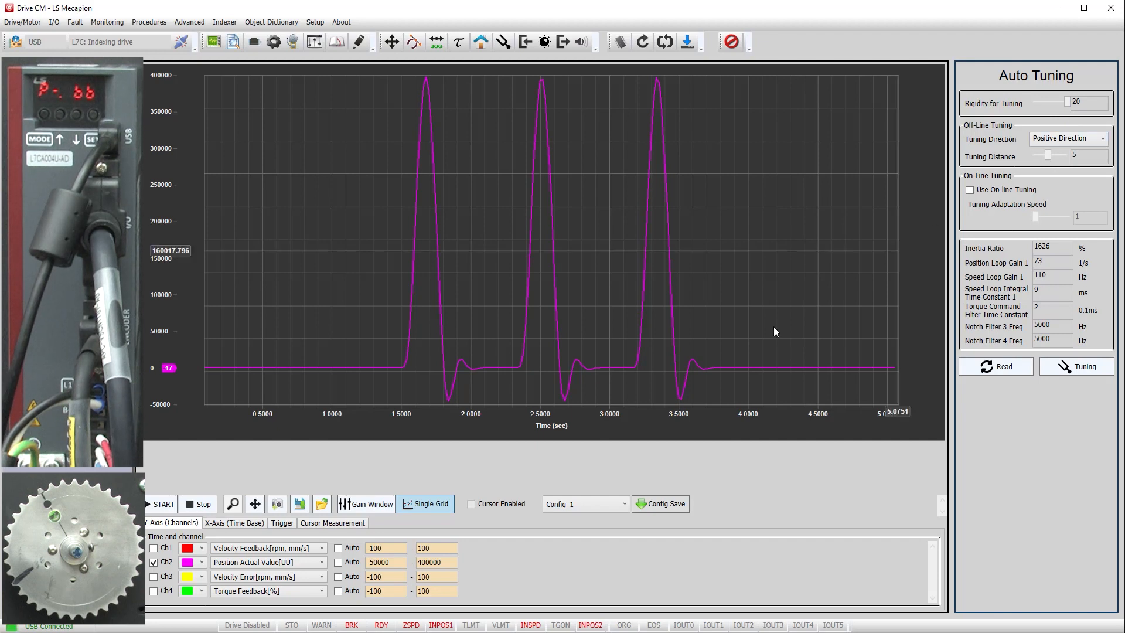
pyautogui.click(161, 504)
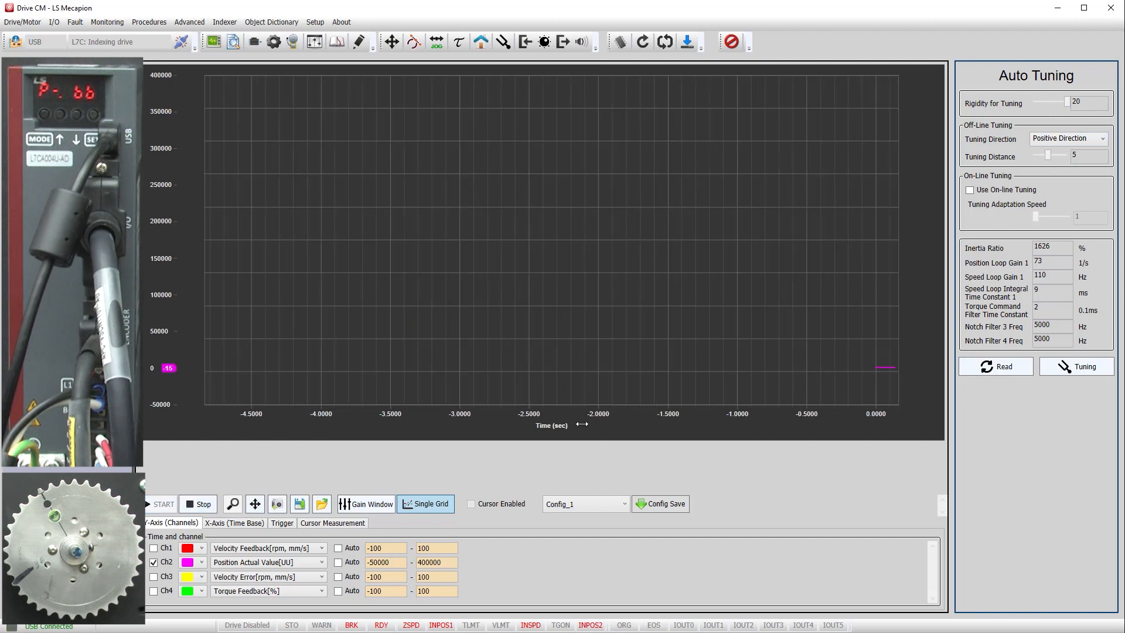
pyautogui.click(1077, 366)
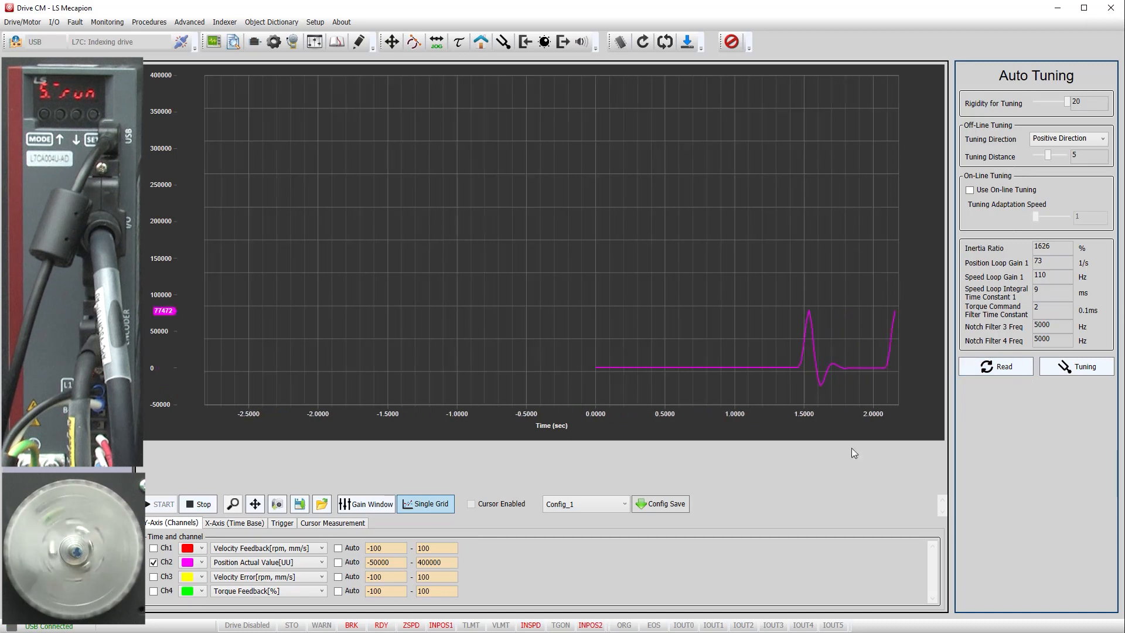
pyautogui.click(191, 507)
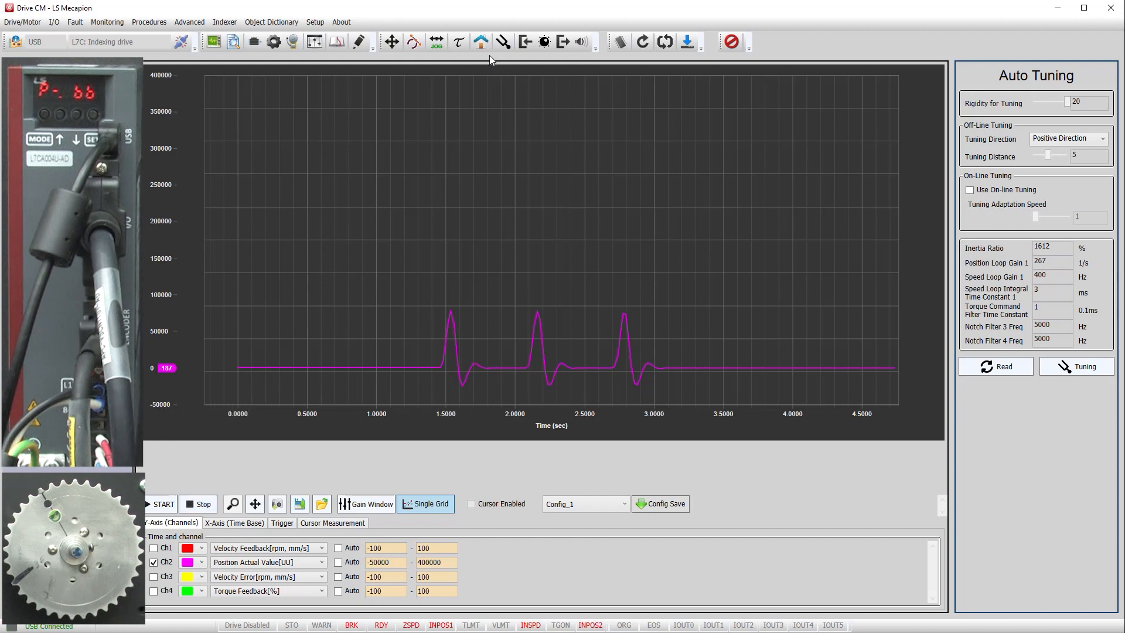
# Step: Open Homing, enable the drive, run a homing operation, then turn the drive off
pyautogui.click(481, 42)
pyautogui.click(1070, 99)
pyautogui.click(1062, 267)
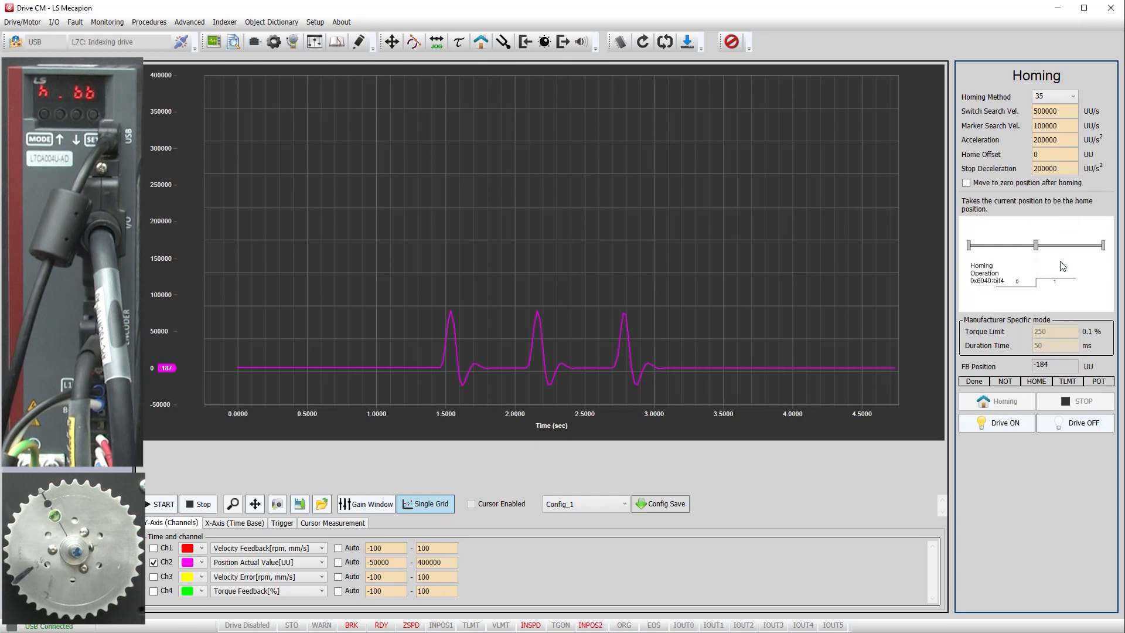
pyautogui.click(1007, 424)
pyautogui.click(1006, 403)
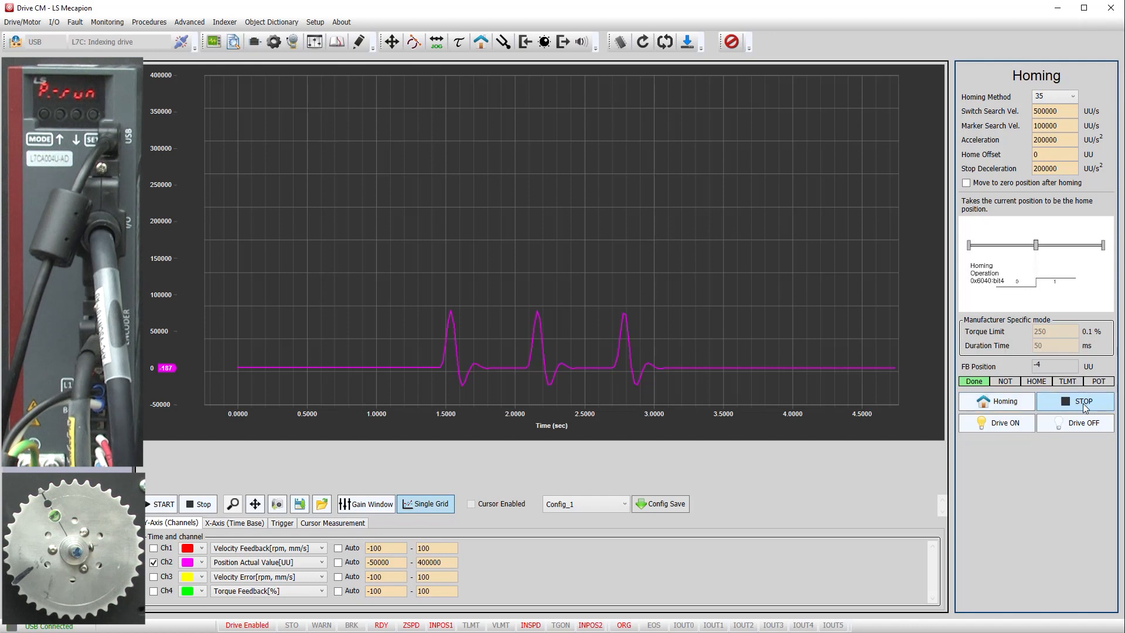
pyautogui.click(1083, 423)
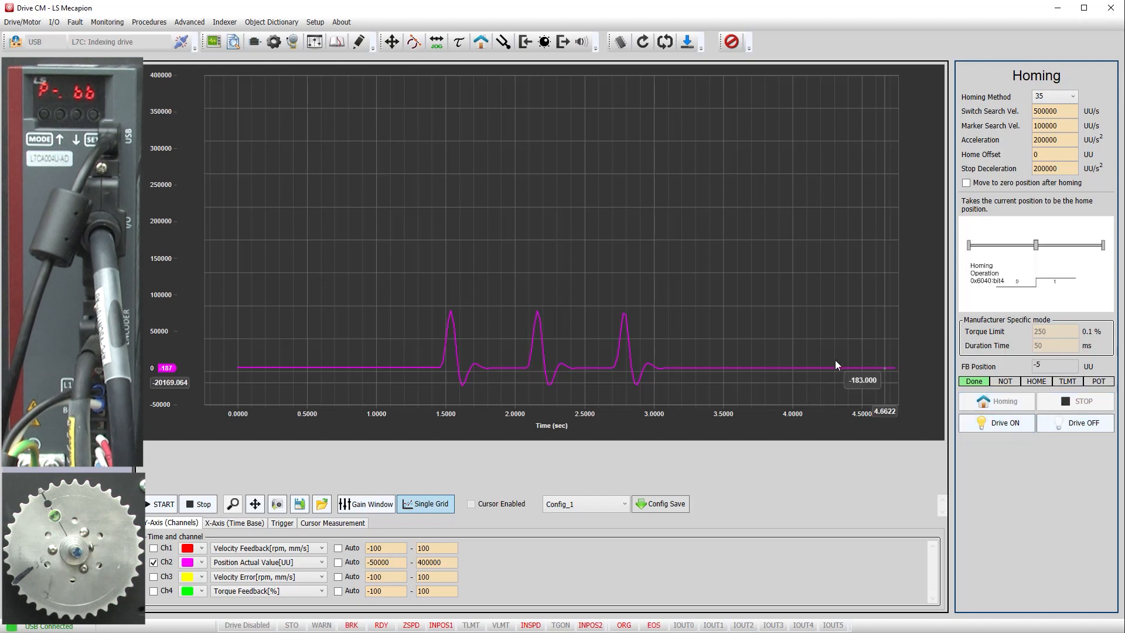
# Step: Return to the Auto Tuning panel and open the Gain Window to review the tuned gains
pyautogui.click(503, 42)
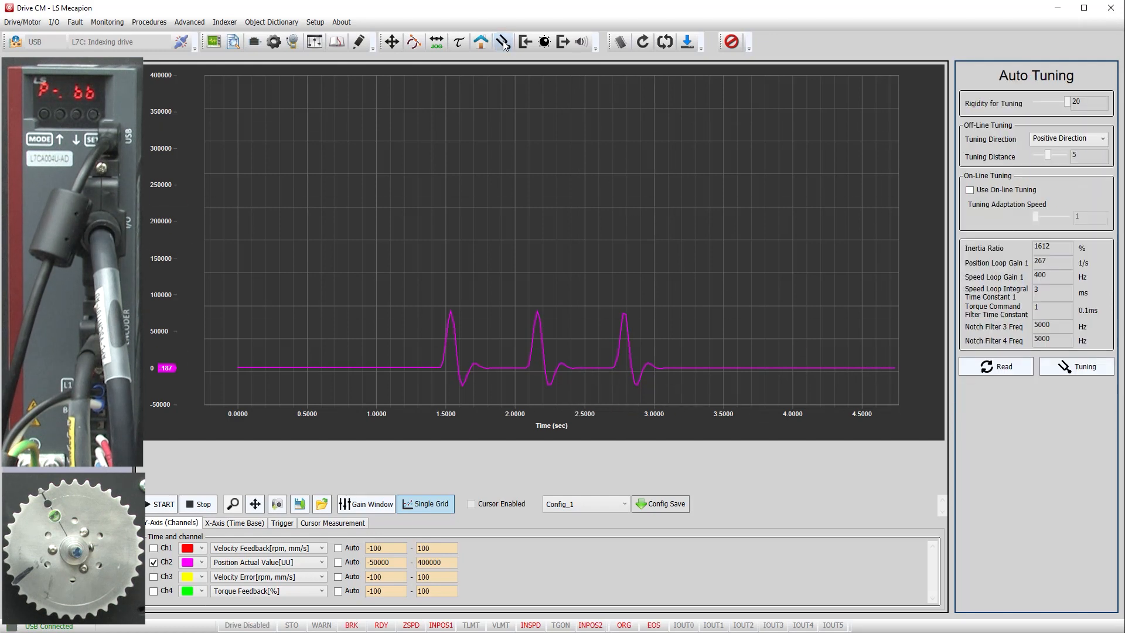
pyautogui.click(367, 504)
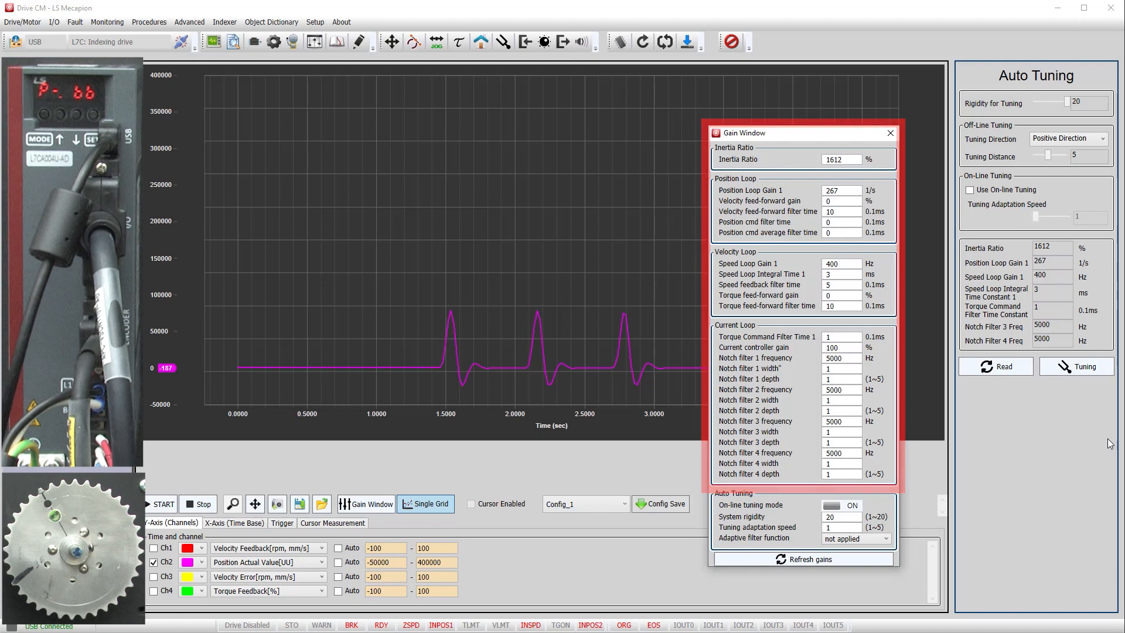
pyautogui.moveTo(814, 134); pyautogui.dragTo(1124, 194)
# Step: Review the control block diagram's Overall Block, Position Loop, Velocity Loop, Current Loop and Gain Conversion pages, then return to the scope
pyautogui.click(313, 42)
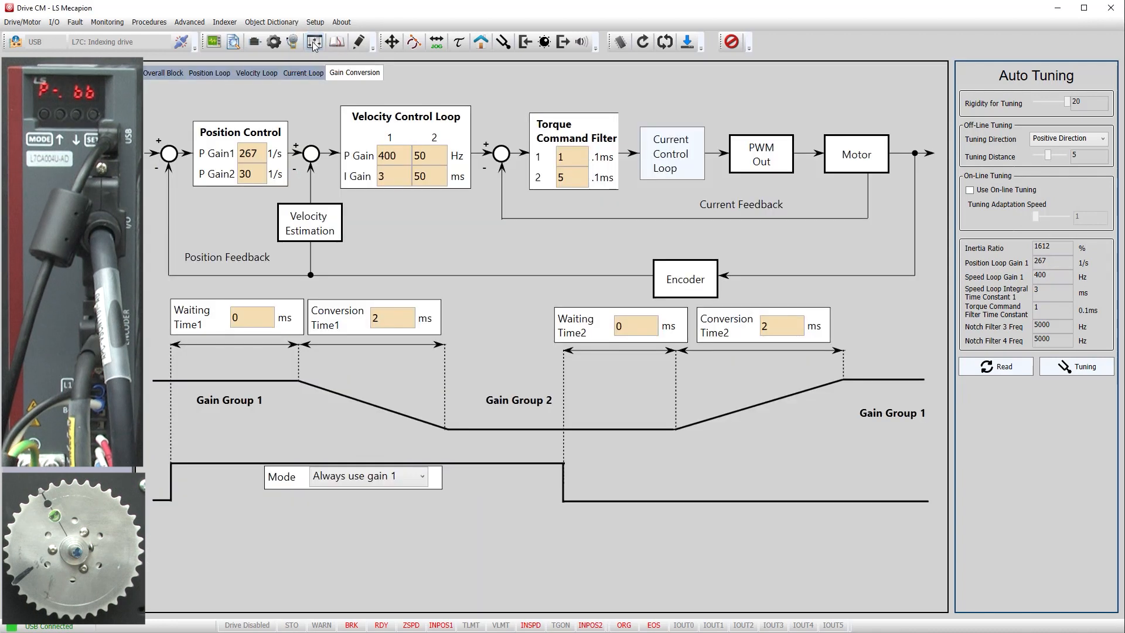
pyautogui.click(170, 74)
pyautogui.click(227, 76)
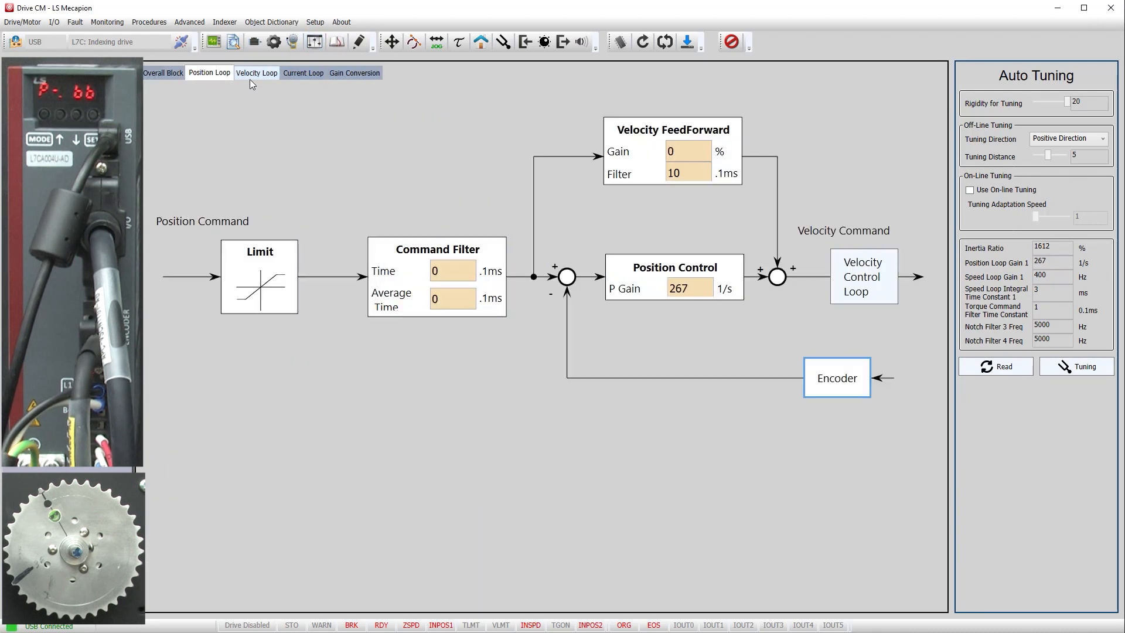
pyautogui.click(259, 74)
pyautogui.click(300, 72)
pyautogui.click(355, 73)
pyautogui.click(214, 41)
# Step: Reopen the Gain Window and toggle on-line tuning mode off and back on
pyautogui.click(366, 504)
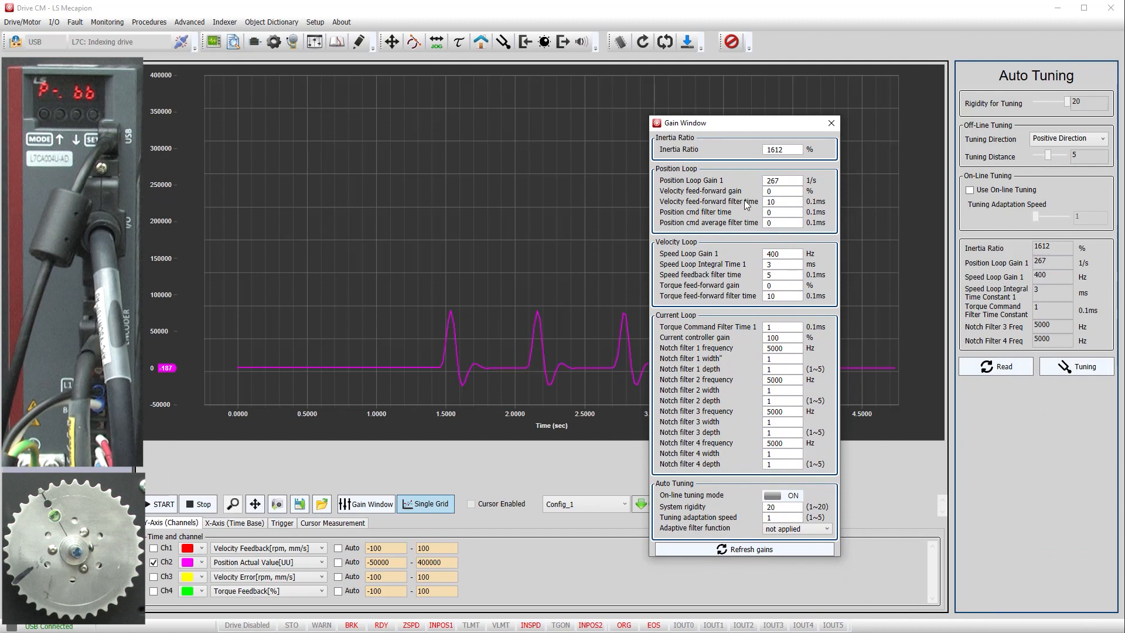
pyautogui.click(791, 500)
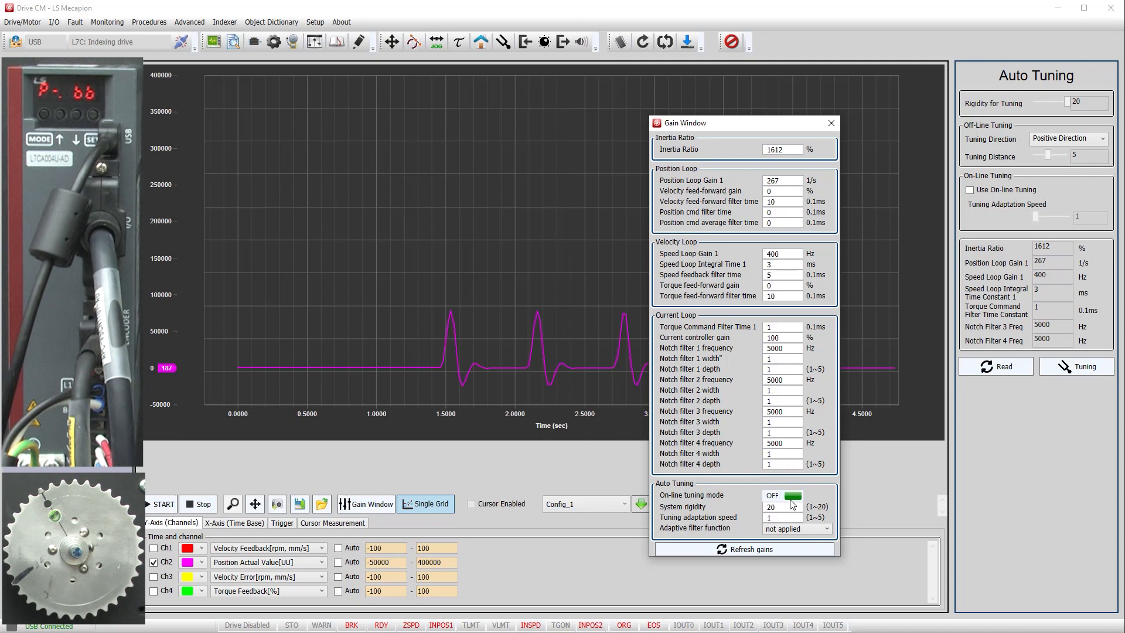
pyautogui.click(791, 499)
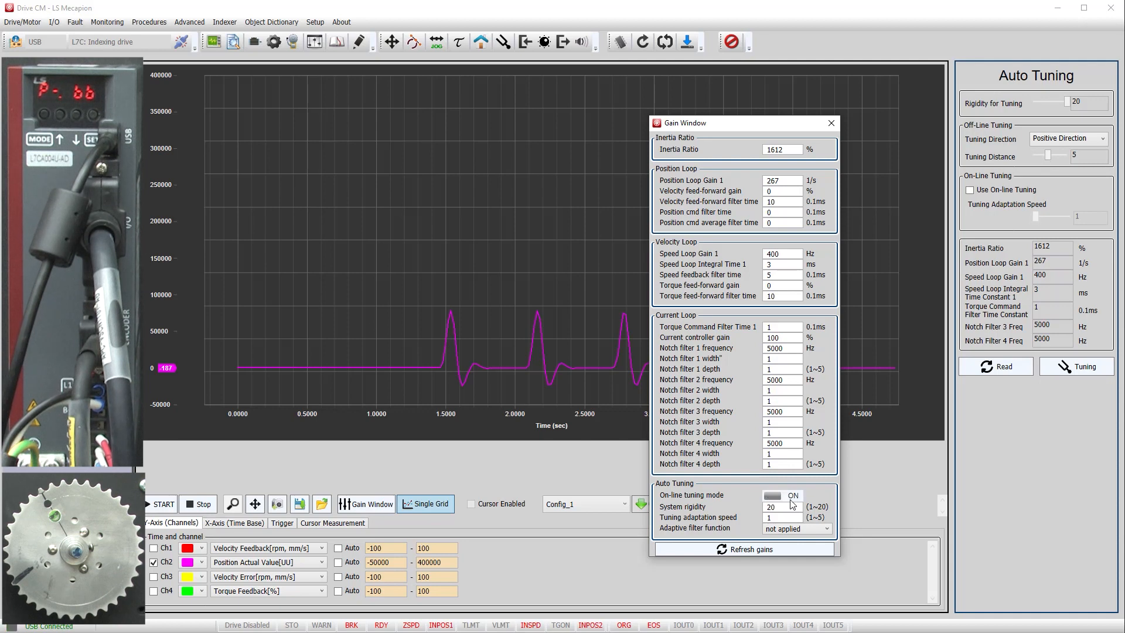